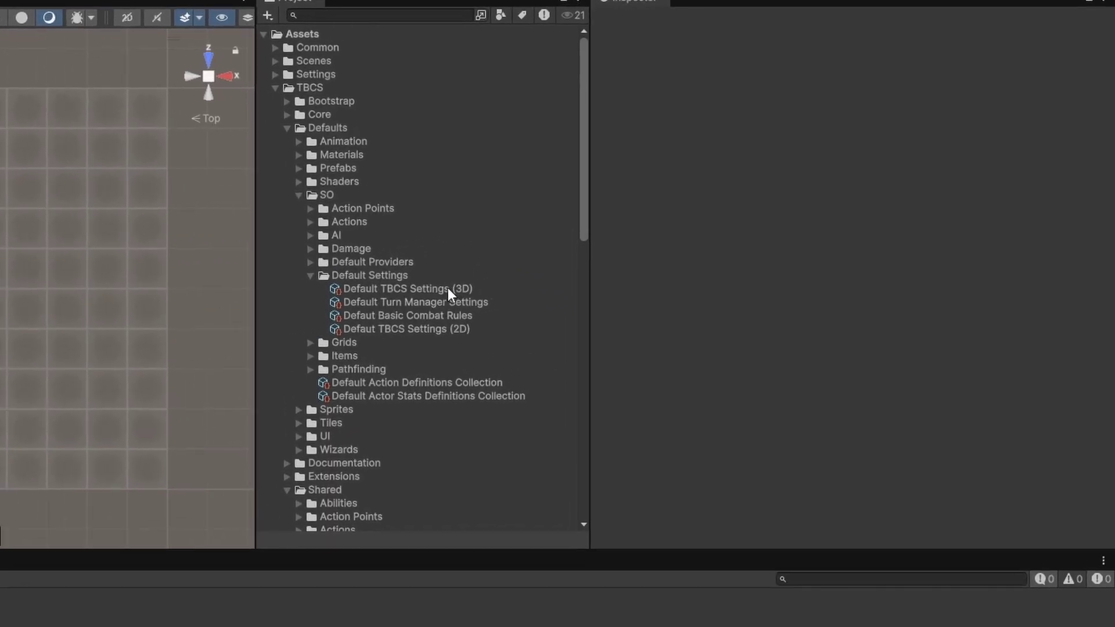
- Inspect the Default TBCS Settings (3D), Default Turn Manager Settings and Defaut Basic Combat Rules assets in the Default Settings folder
click(535, 274)
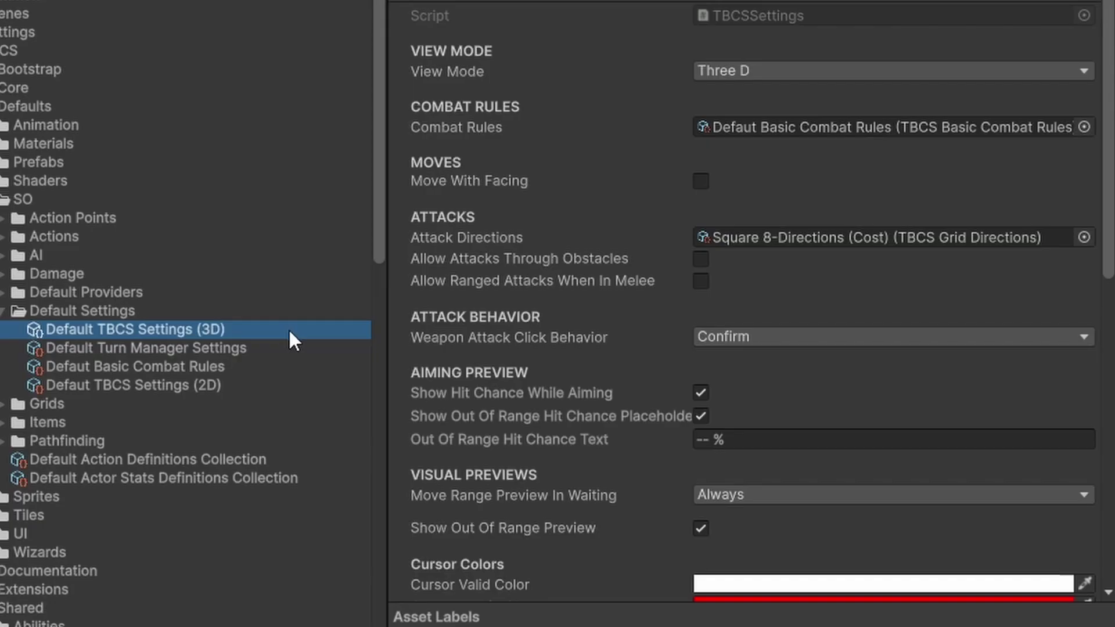
click(282, 346)
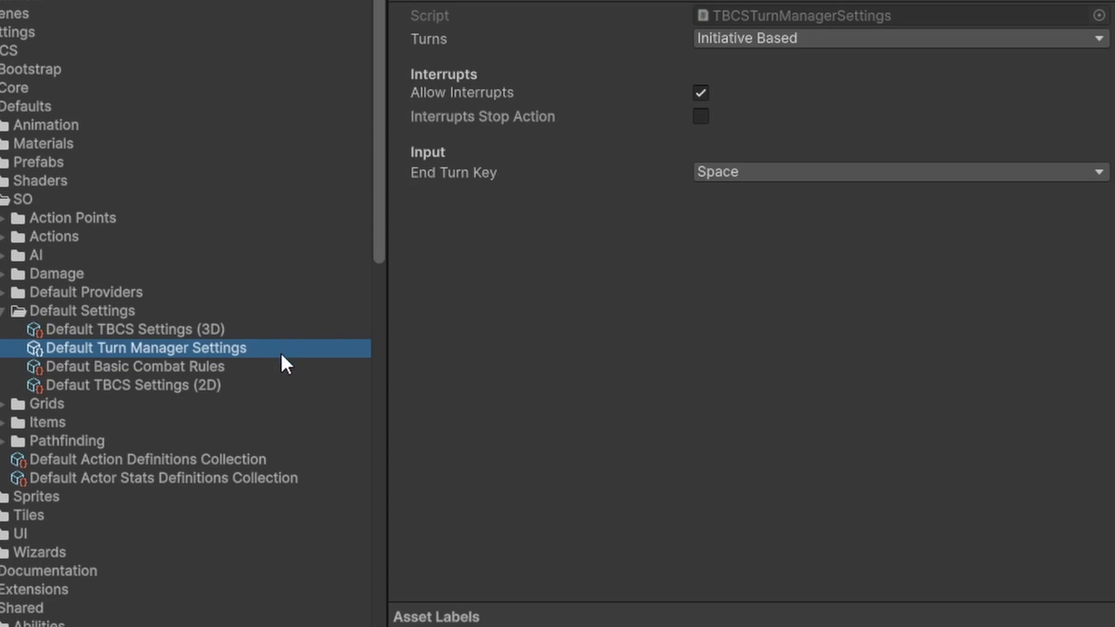
click(279, 371)
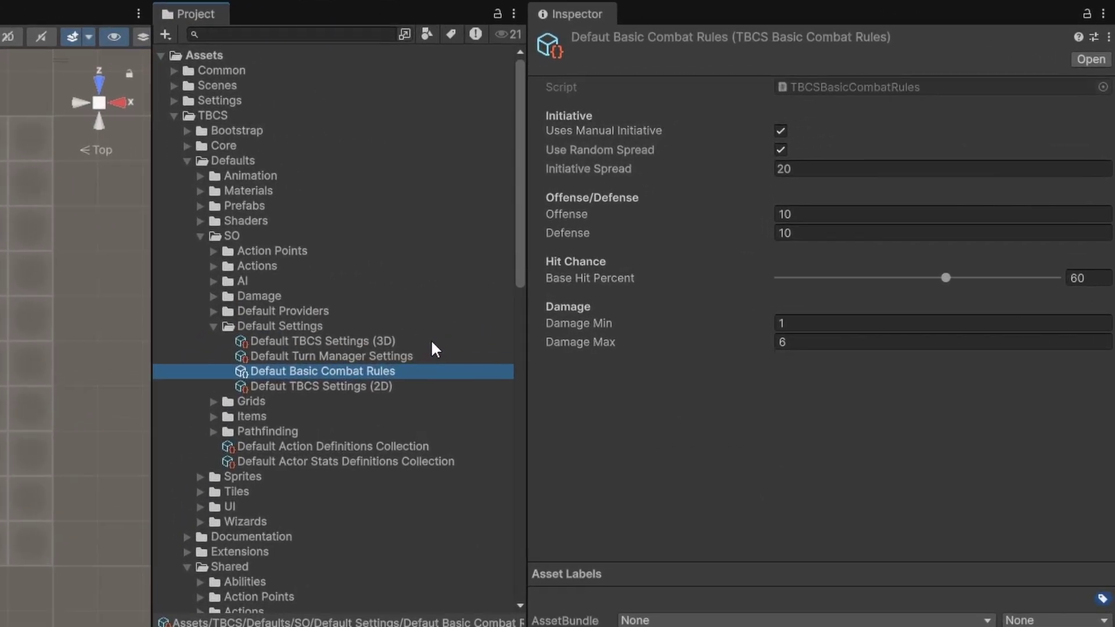
click(692, 256)
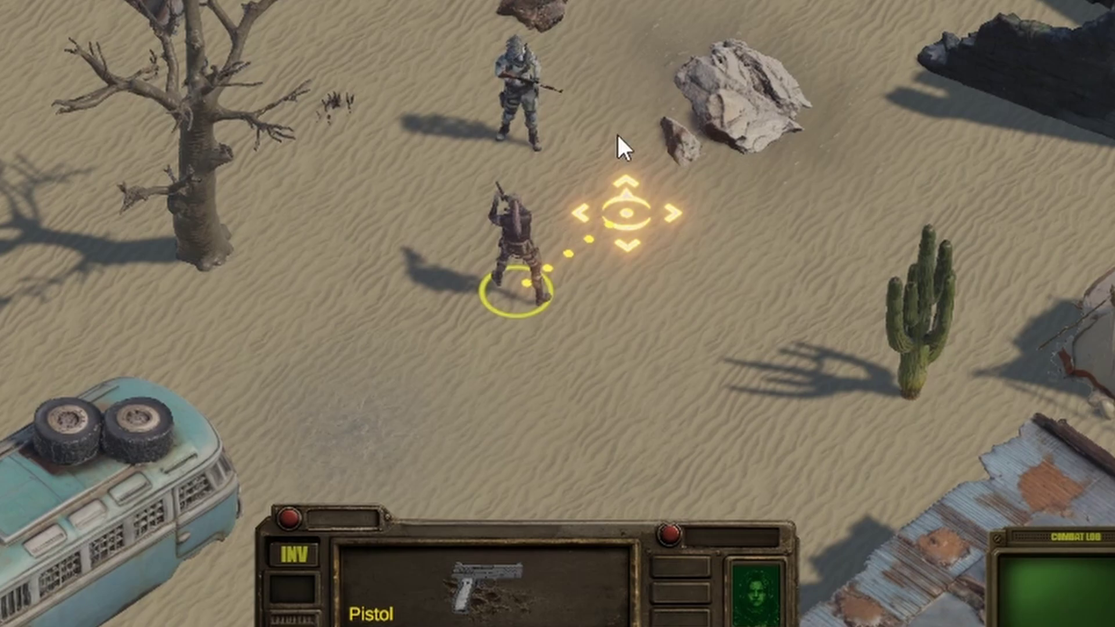
click(546, 166)
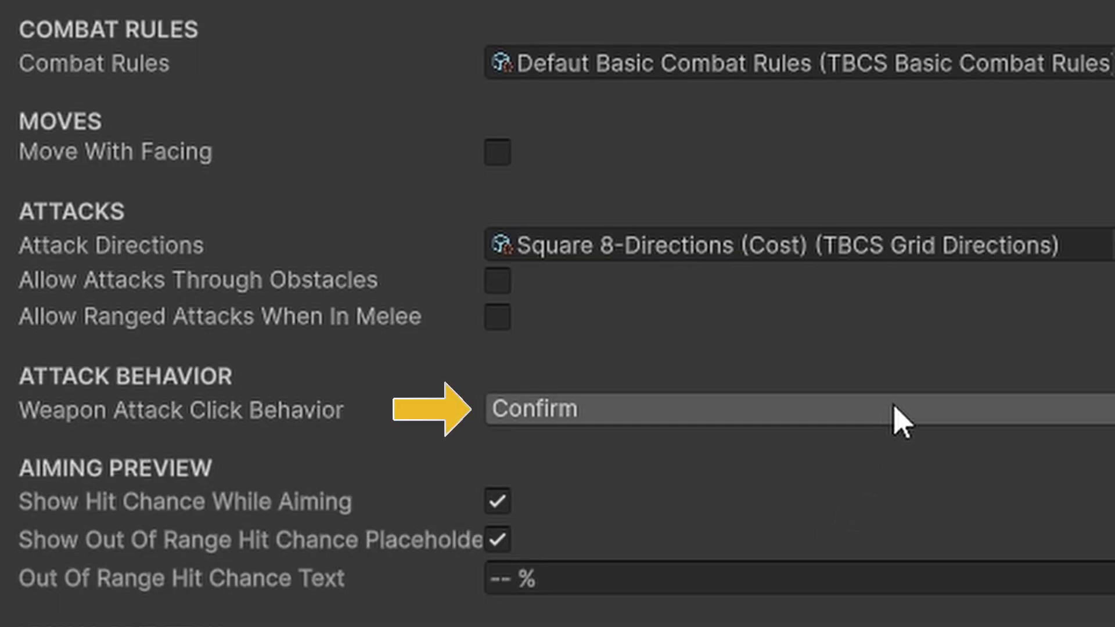
- Review the Weapon Attack Click Behavior and Move Range Preview In Waiting options, and show the movement overlay in the dungeon demo
click(900, 419)
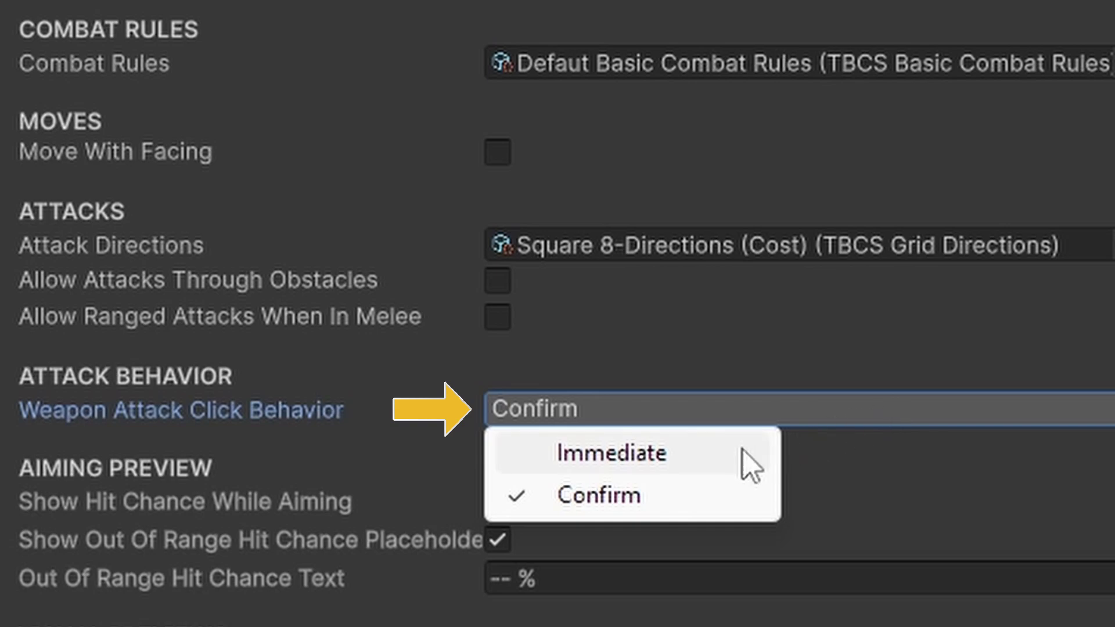
click(849, 462)
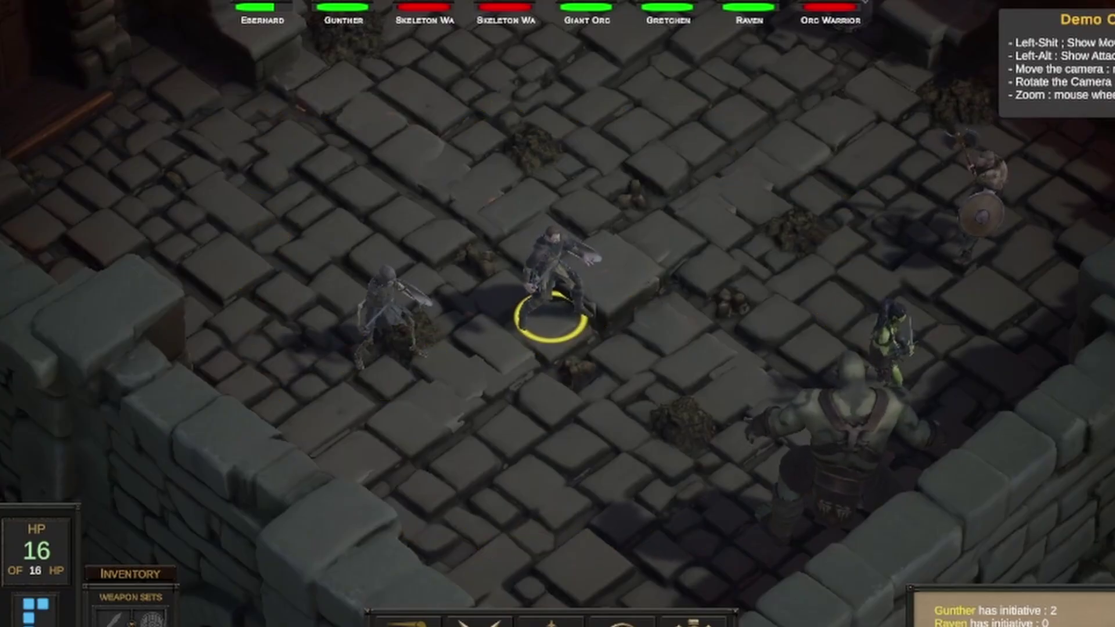
key(shift)
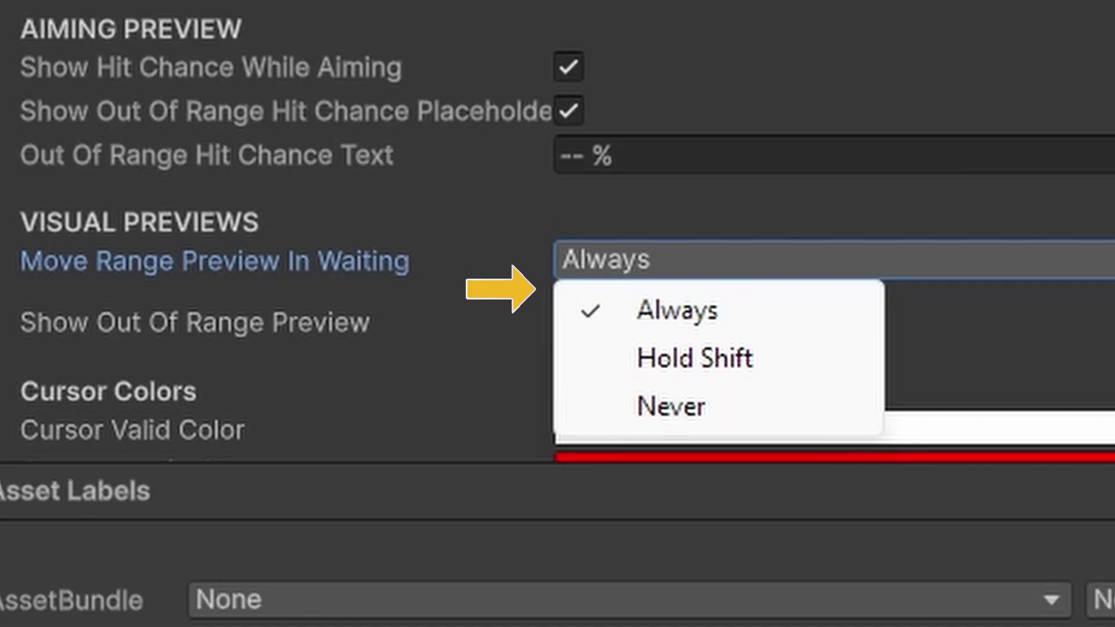
click(403, 444)
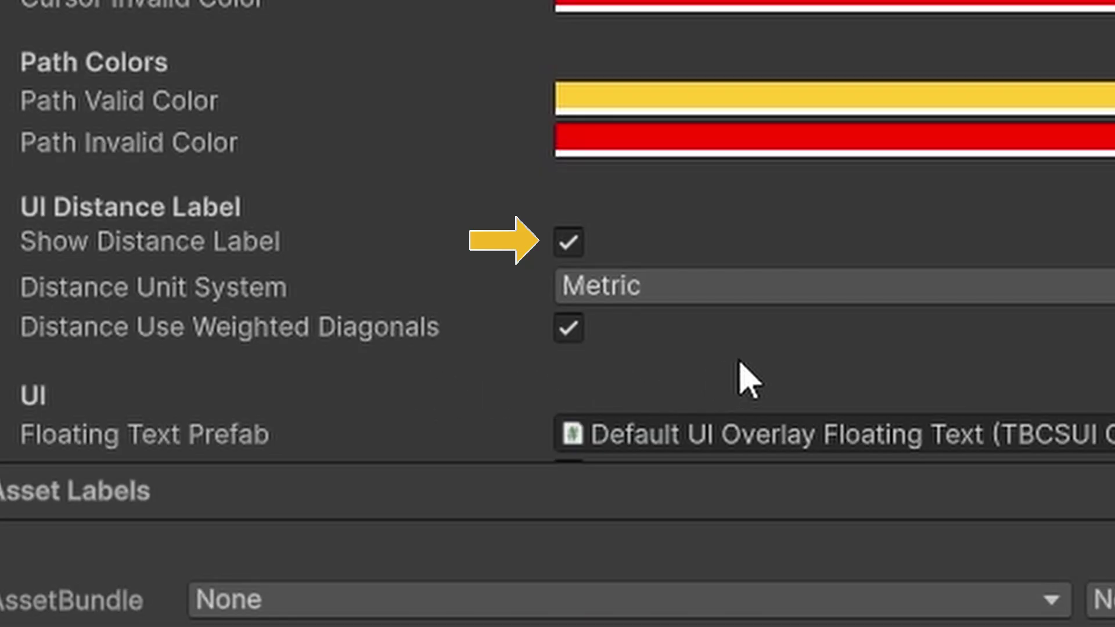
- Review the available options for Distance Unit System and Debug Log Categories in the TBCS settings
click(833, 287)
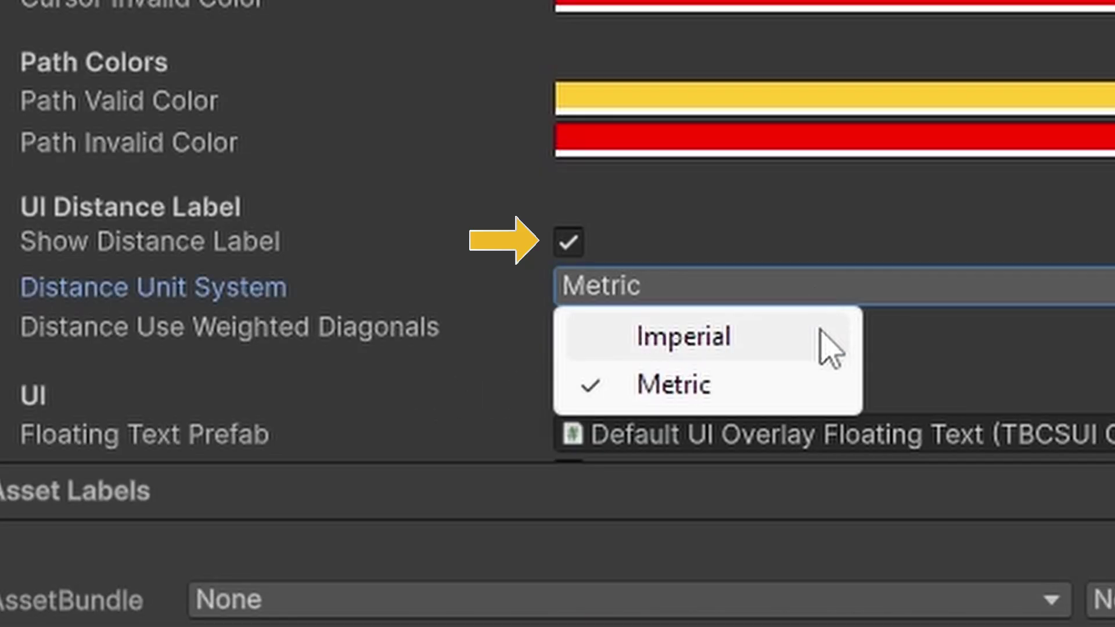
click(1089, 382)
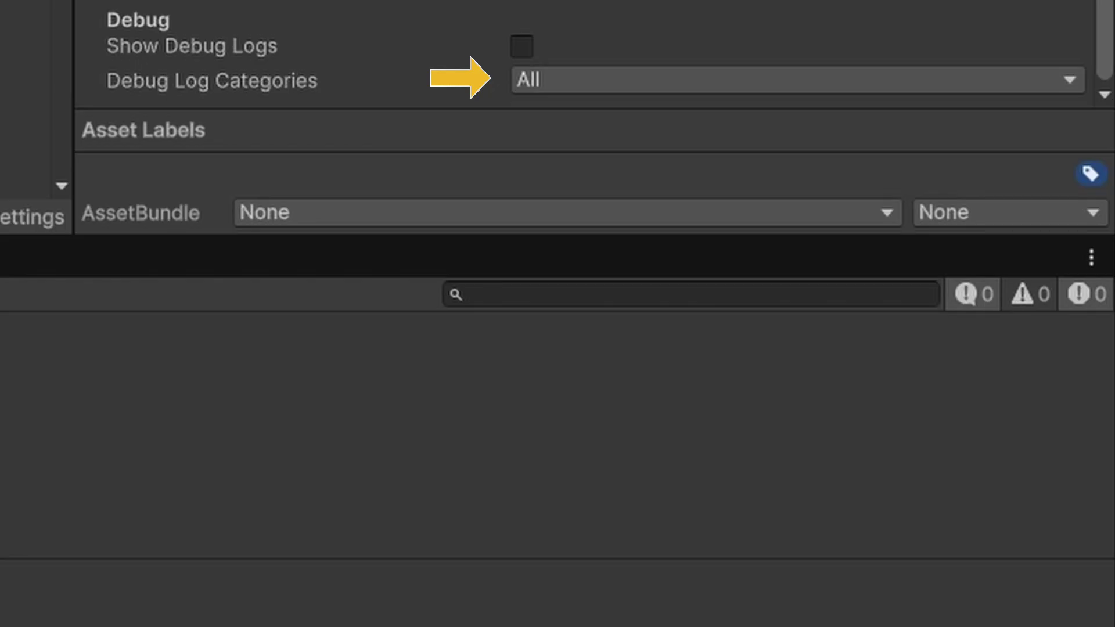
click(778, 80)
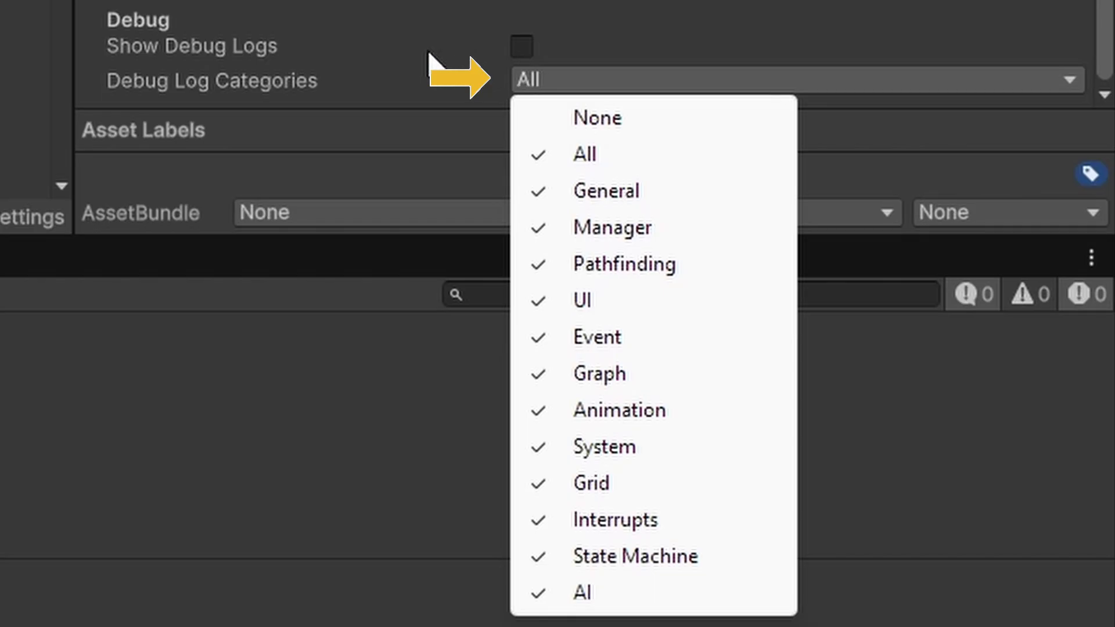
click(415, 79)
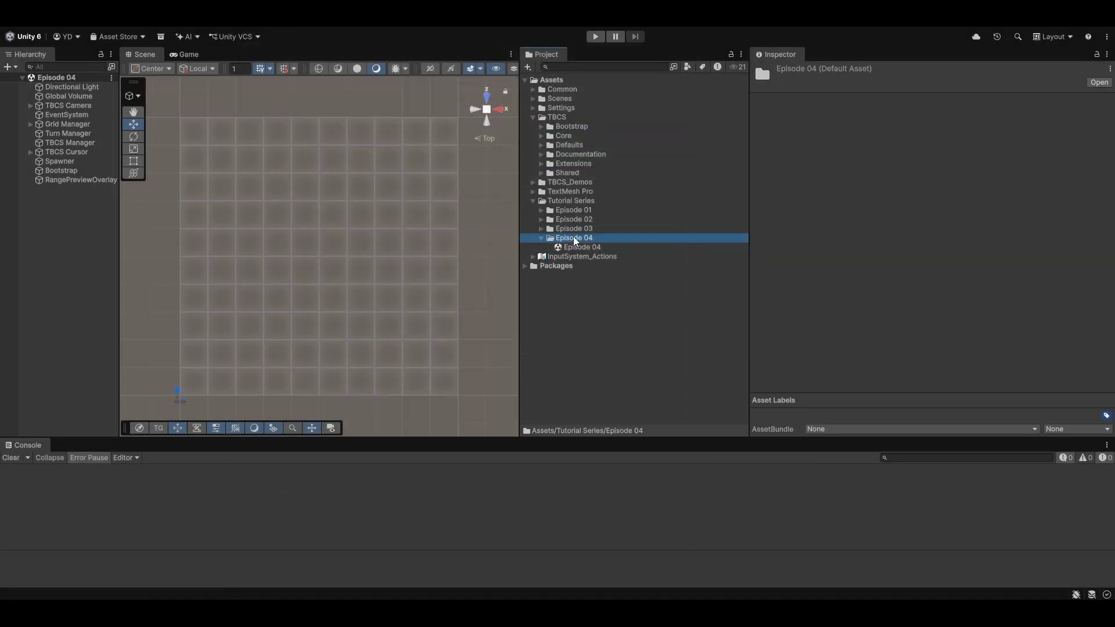
- Create a Turn Manager Settings asset in the Episode 04 folder and assign it to the Turn Manager's Settings field
right_click(574, 237)
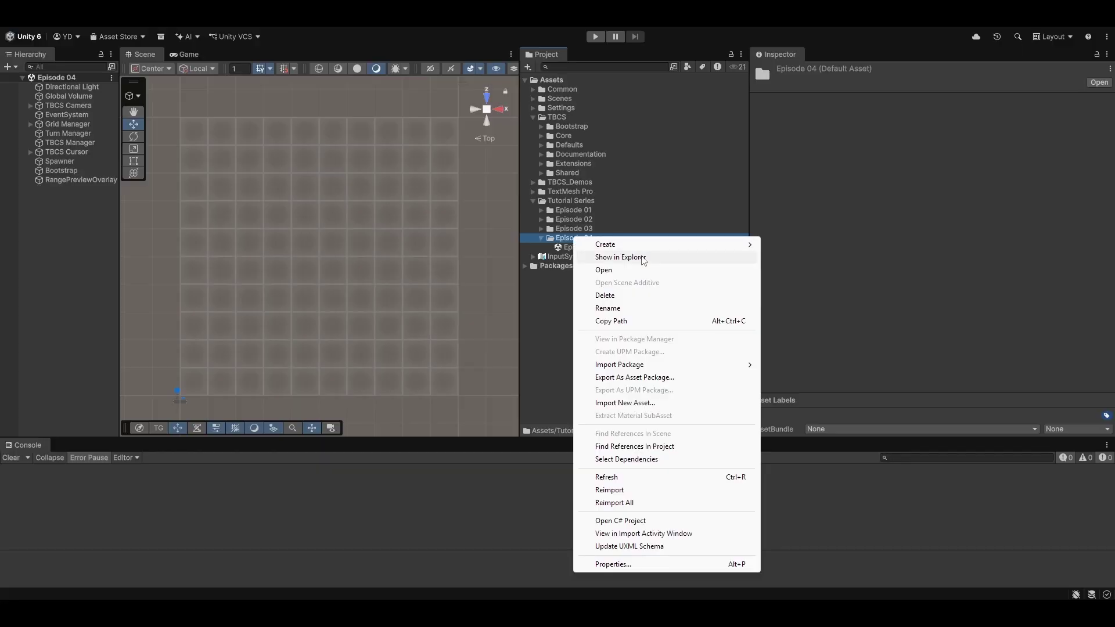
mouse_move(650, 245)
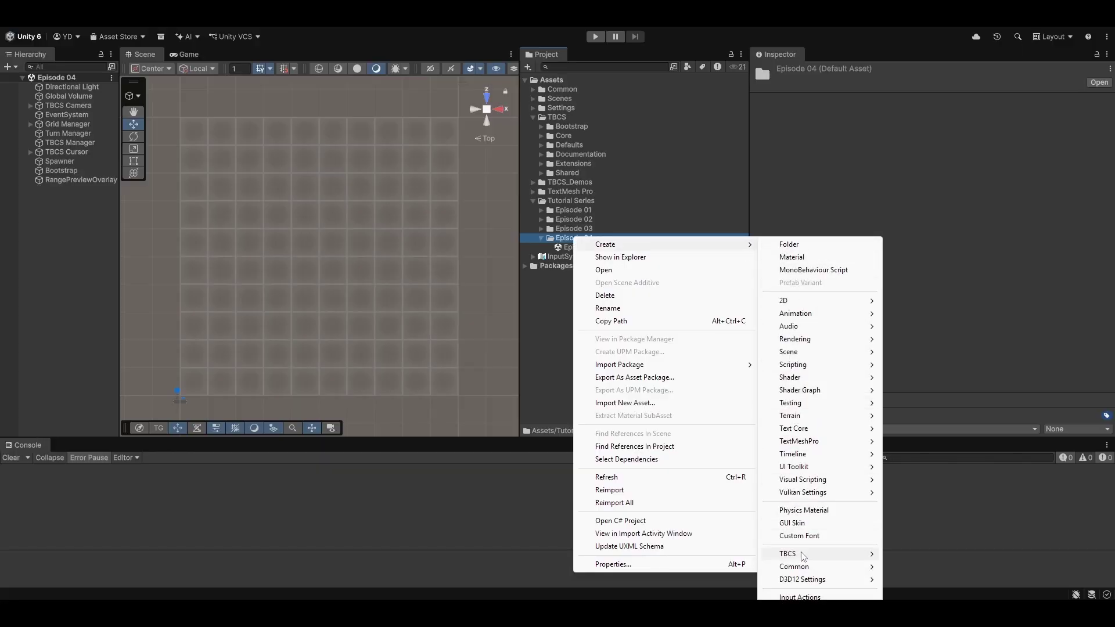
mouse_move(803, 556)
mouse_move(926, 400)
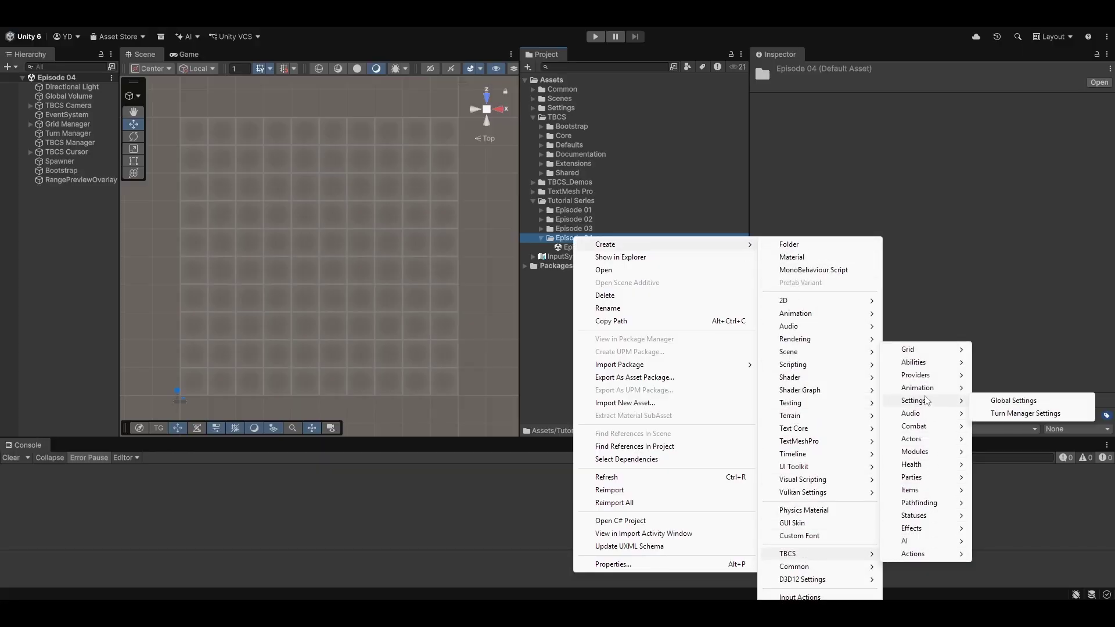
click(1025, 413)
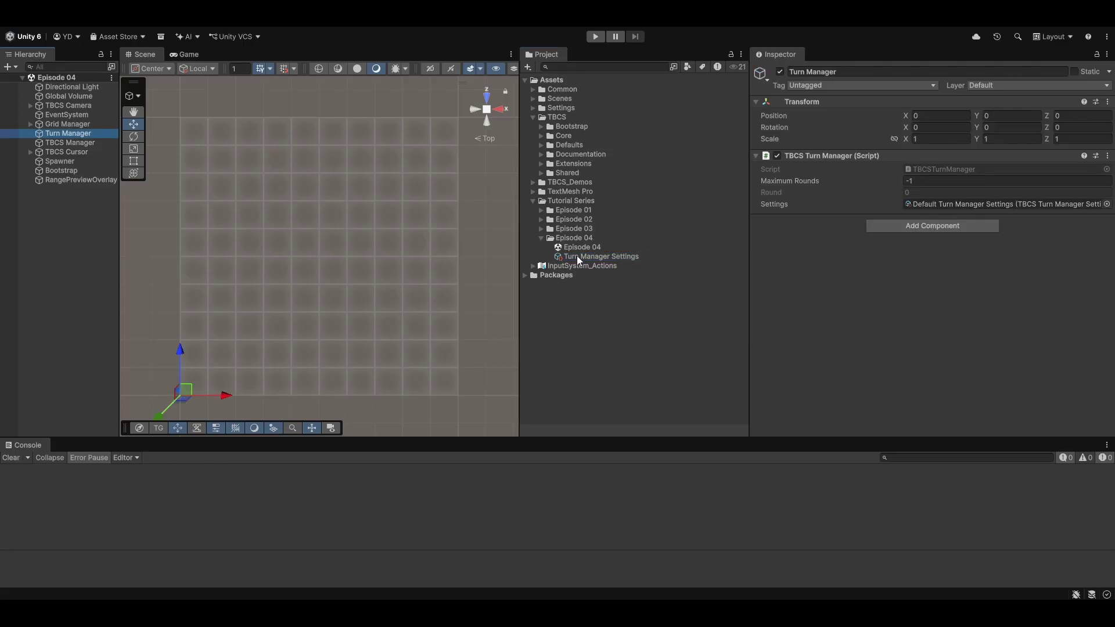
drag(613, 256, 995, 203)
- Open the turn manager settings, set Turns to Faction Based and view the Turn Order options
double_click(995, 203)
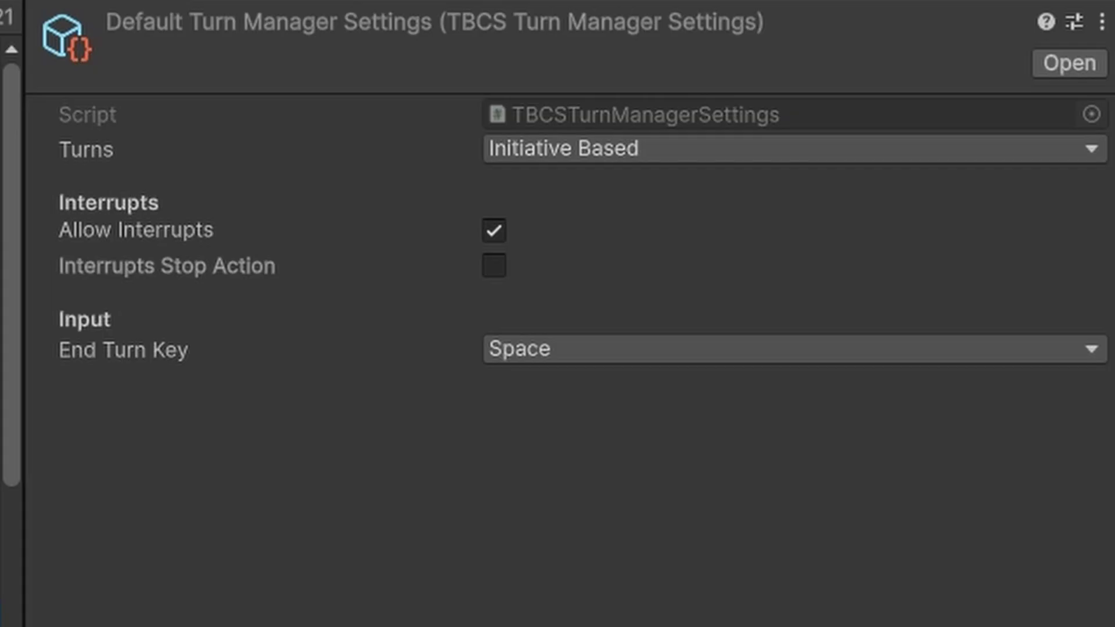
click(736, 157)
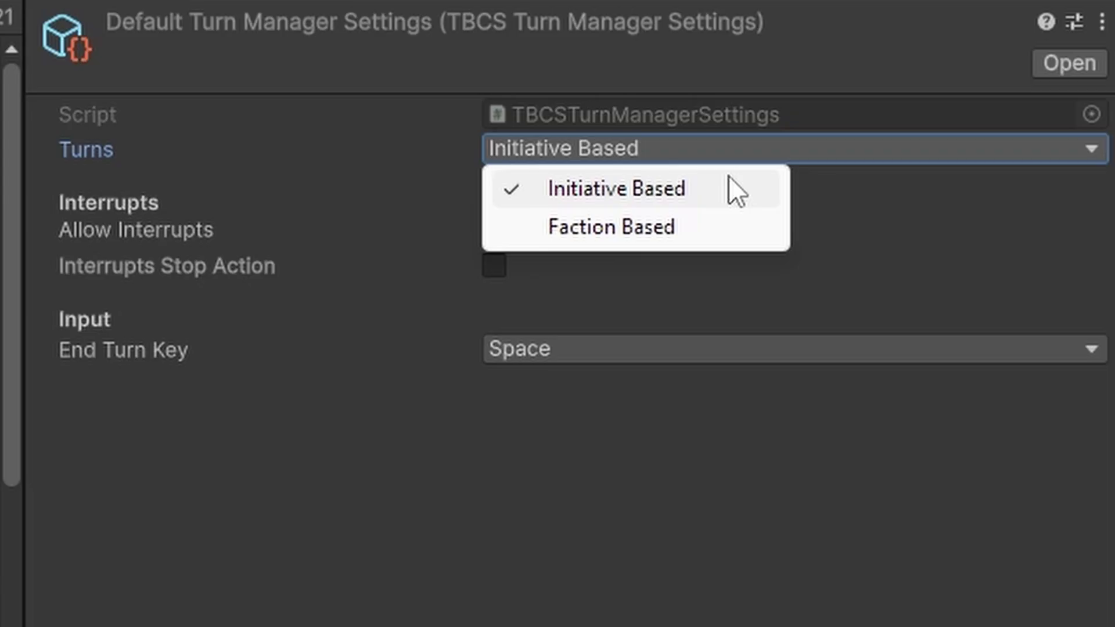
click(726, 227)
click(735, 148)
click(725, 327)
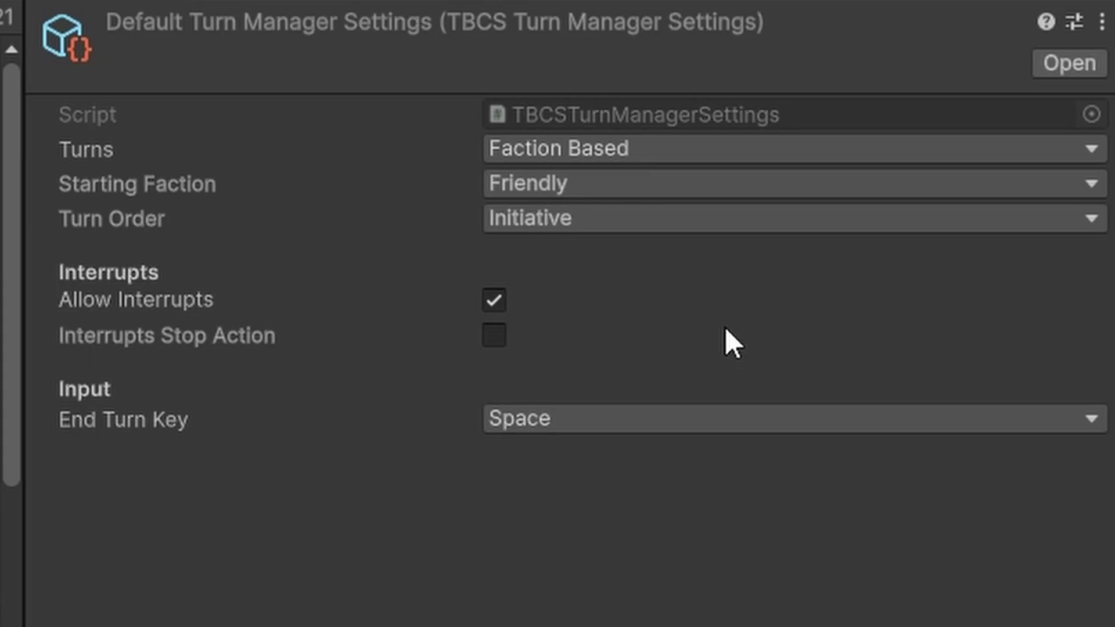
click(743, 228)
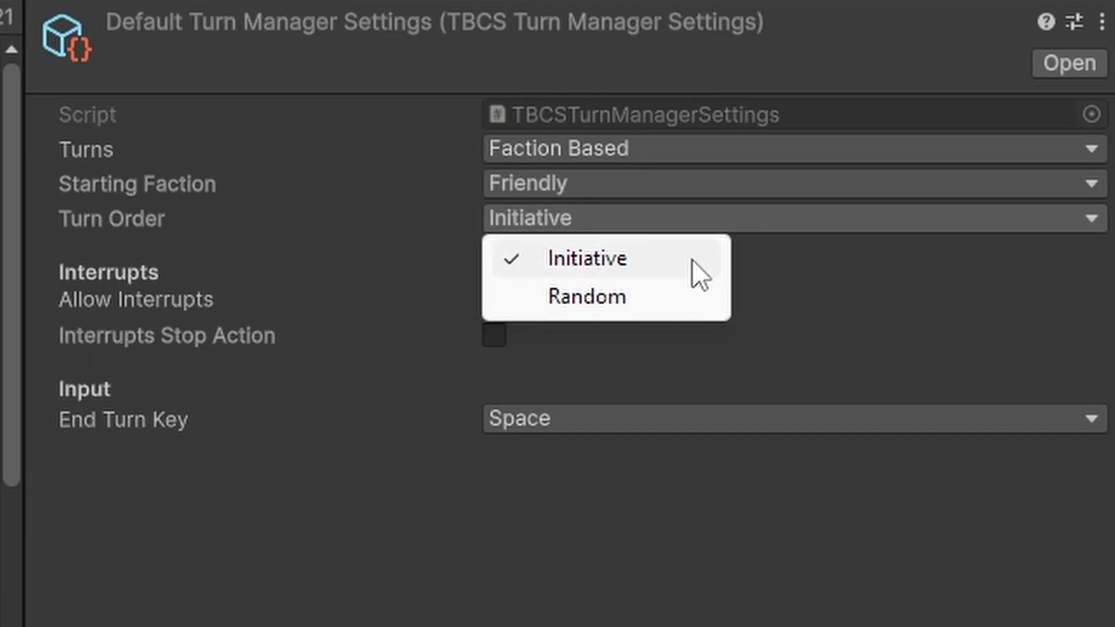
click(885, 302)
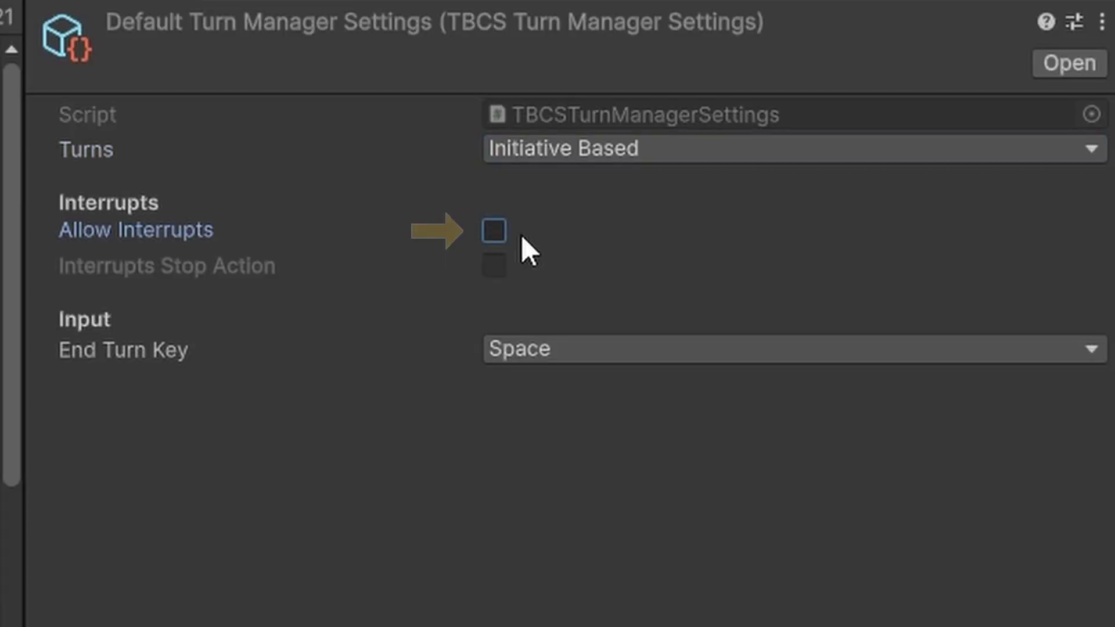
- Toggle Allow Interrupts and, in the dungeon demo, move the active character to the tile 25 ft. away
click(520, 233)
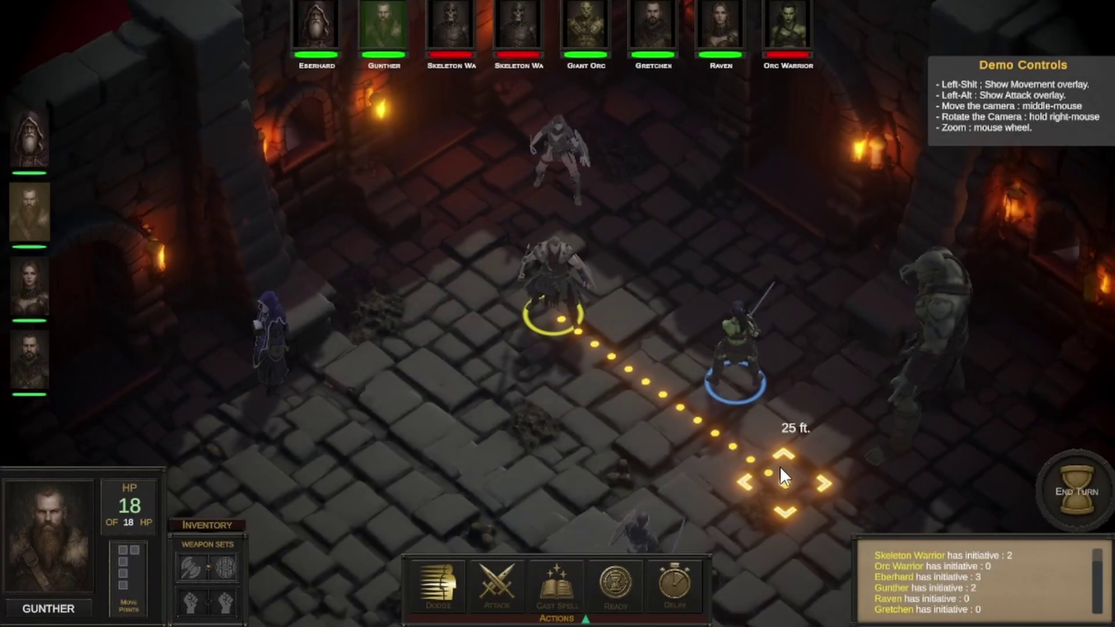
click(779, 466)
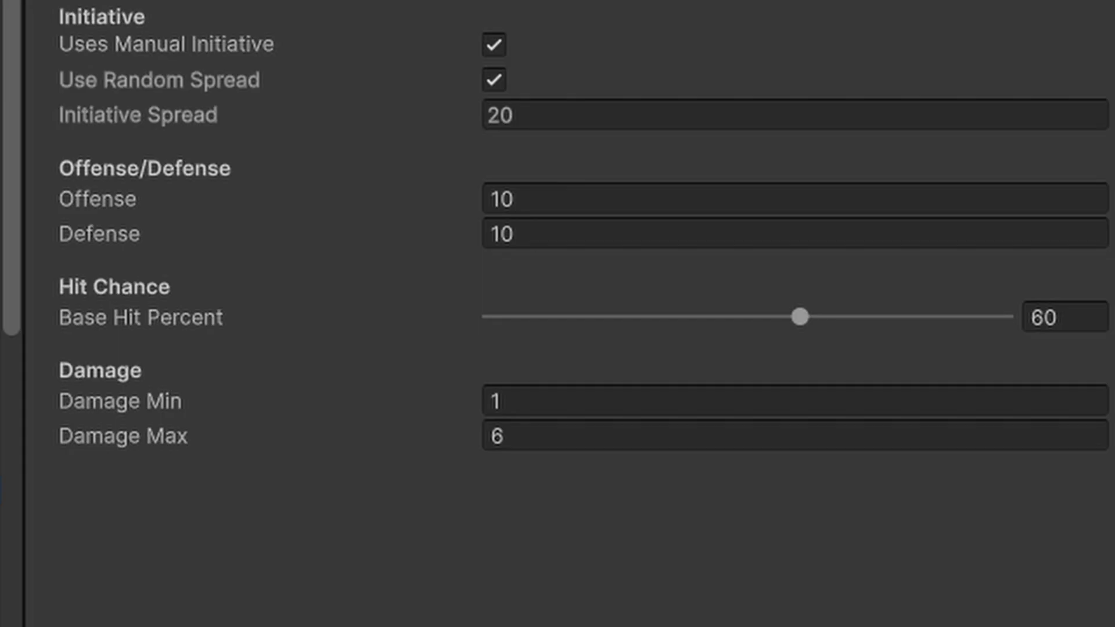
- Switch to the code editor and read the initiative, damage, defense, hit-chance and attack methods in Demo1CombatRules.cs
scroll(11, 313, down, 10)
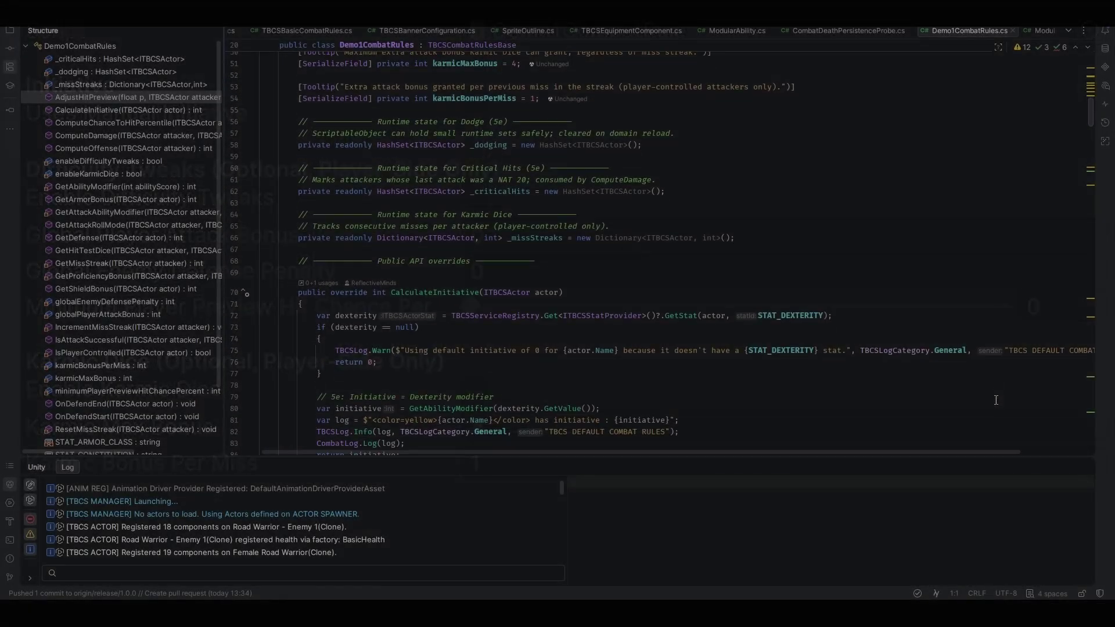
scroll(996, 400, down, 5)
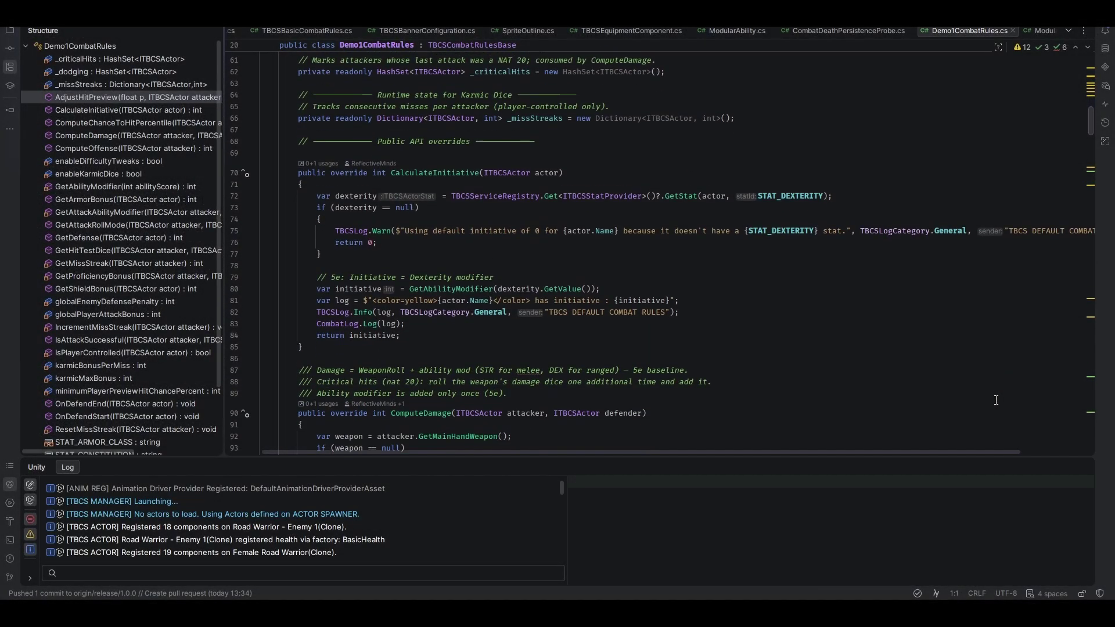
scroll(996, 400, down, 8)
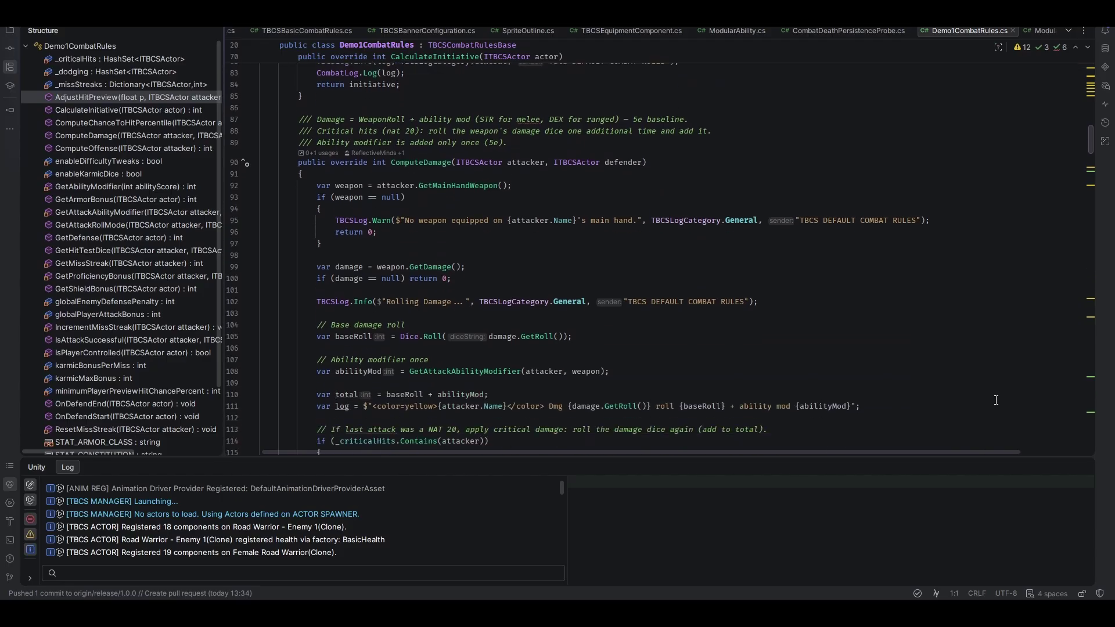
scroll(996, 400, down, 8)
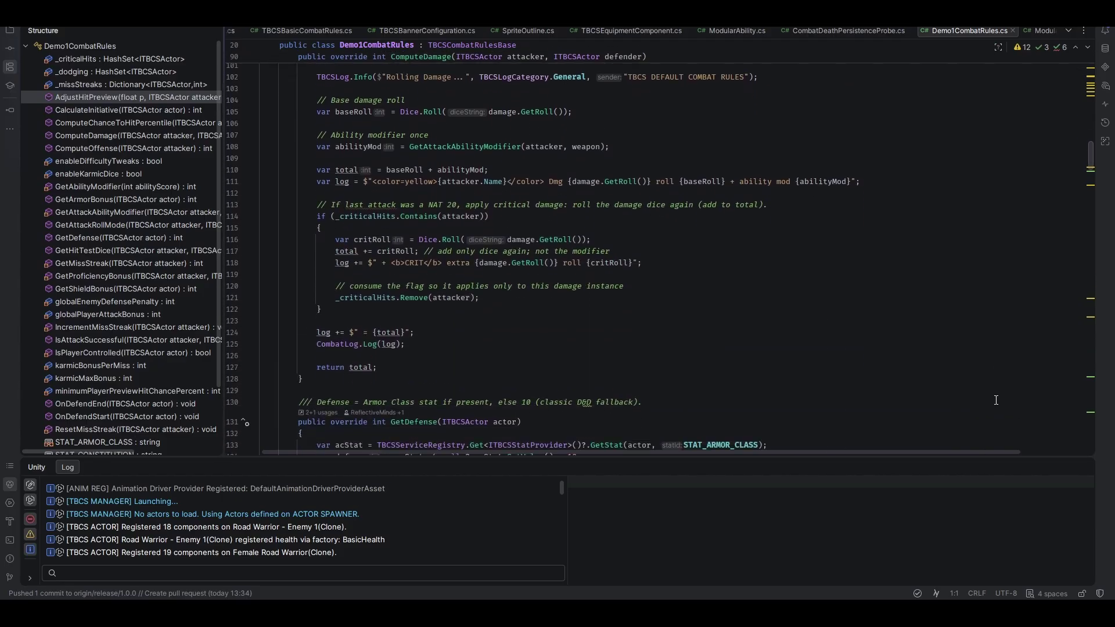
scroll(996, 400, down, 9)
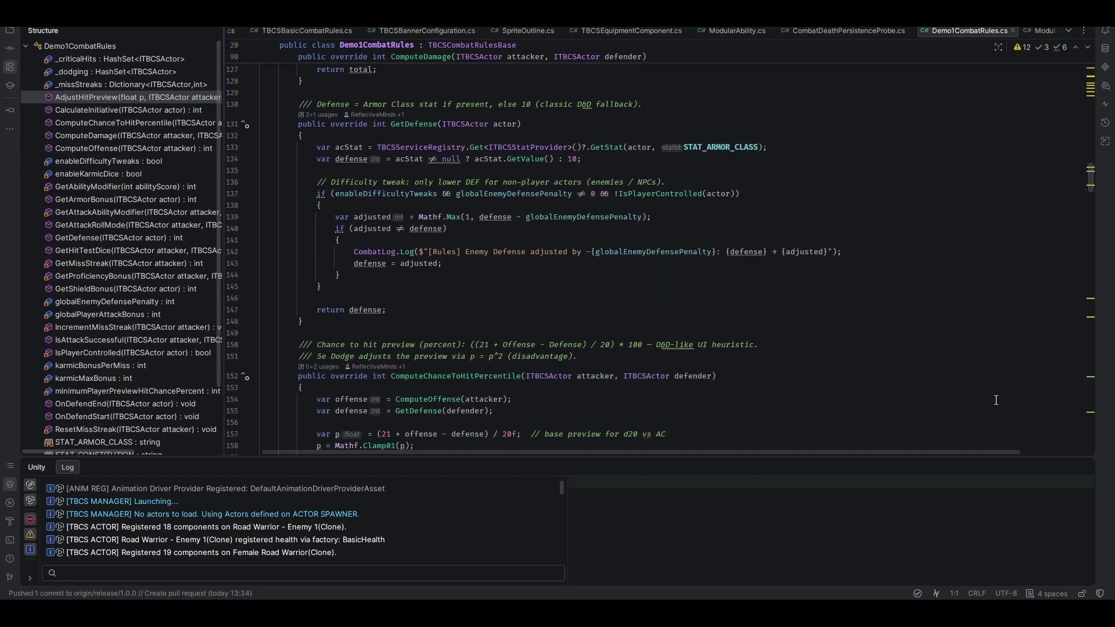
scroll(996, 401, down, 8)
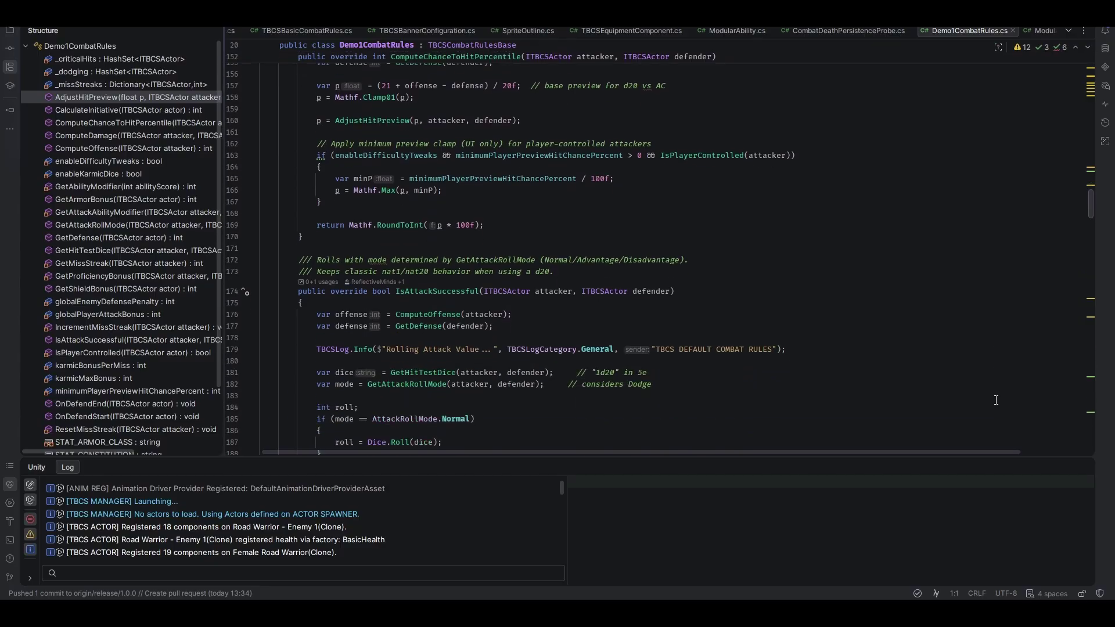